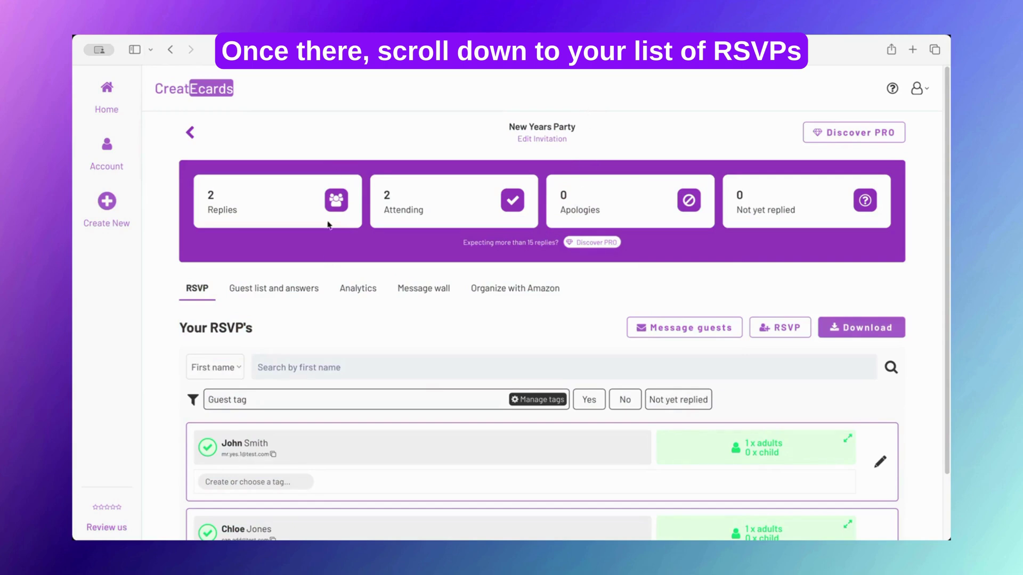
pyautogui.scroll(-2, 370, 206)
pyautogui.scroll(-1, 370, 207)
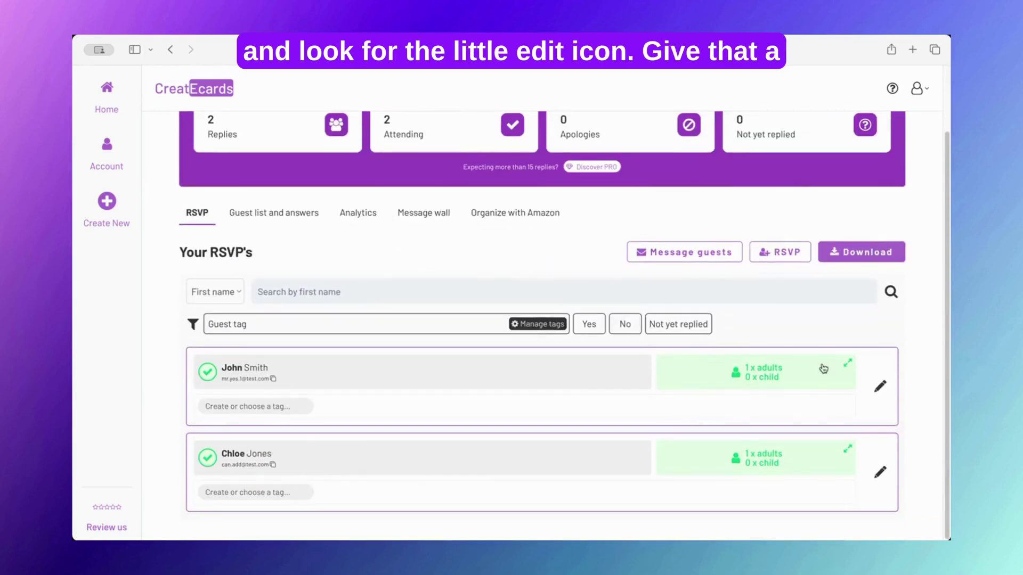
# Step: Reopen John Smith's RSVP, mark him as Attending, and continue to his group members
pyautogui.click(880, 389)
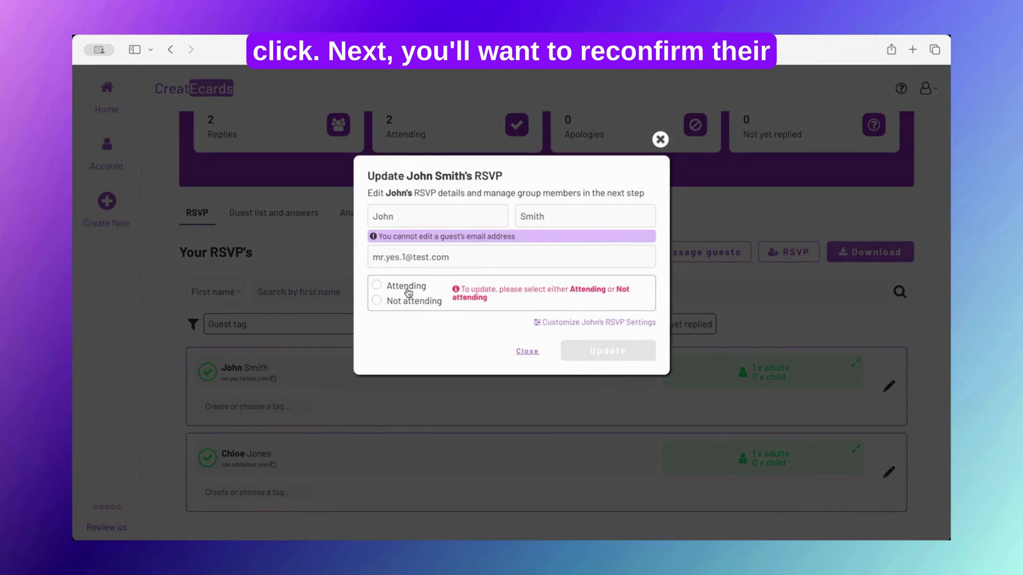
pyautogui.click(408, 290)
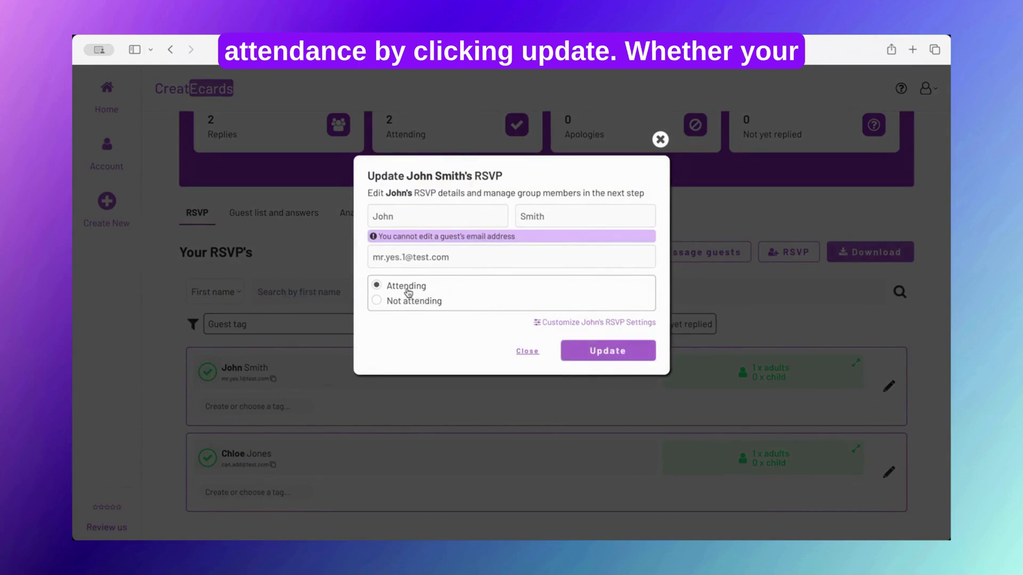
pyautogui.click(608, 350)
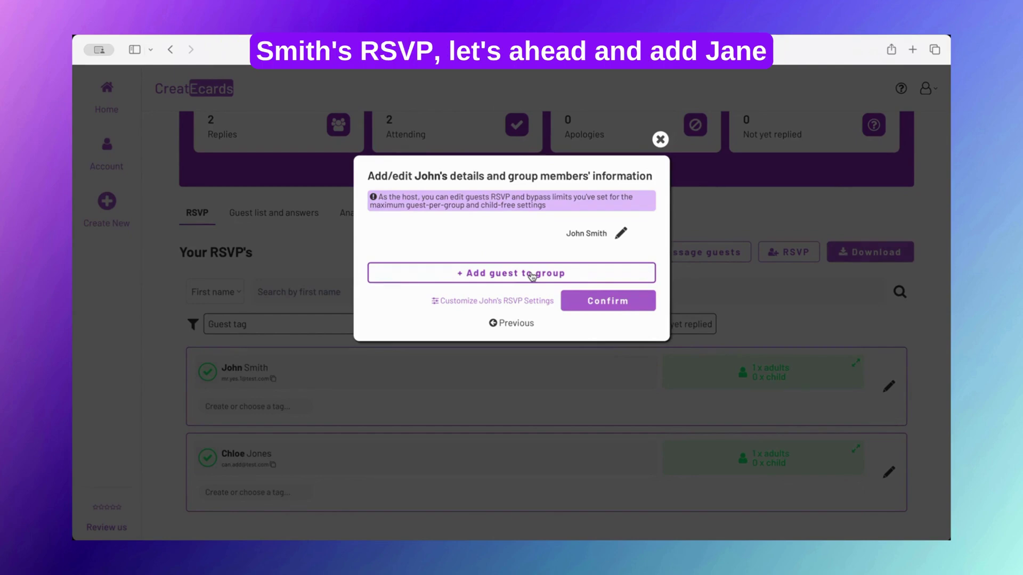
# Step: Add Jane Smith as a guest in John Smith's group and confirm the updated RSVP
pyautogui.click(531, 273)
pyautogui.click(471, 245)
pyautogui.write('Jane')
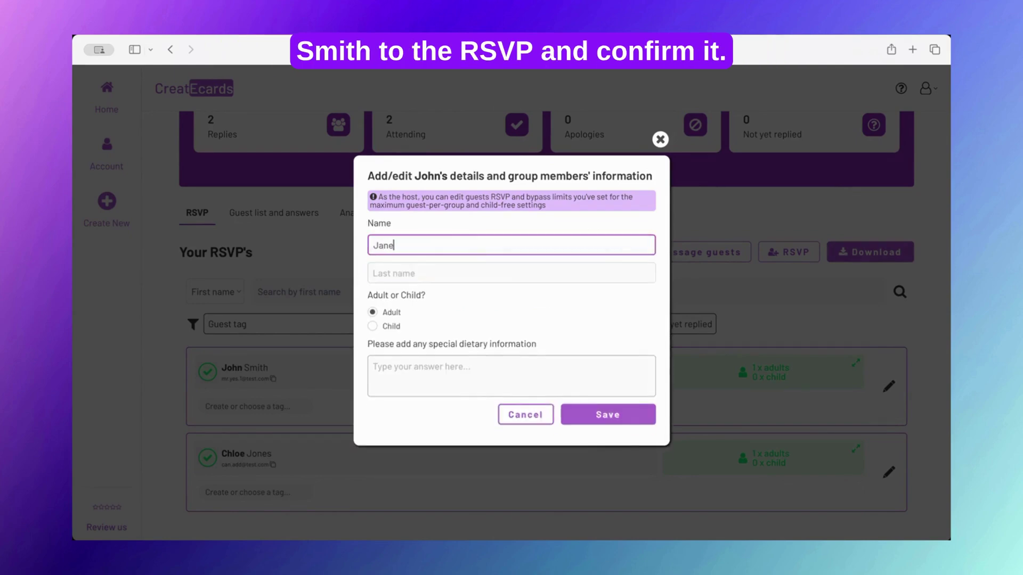
pyautogui.press('Tab')
pyautogui.write('Smith')
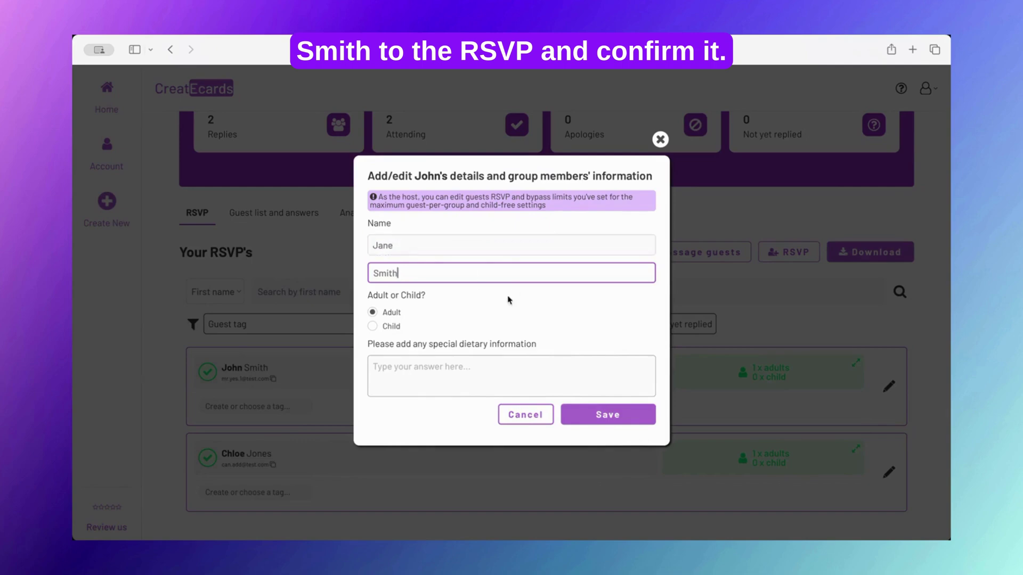
pyautogui.click(608, 414)
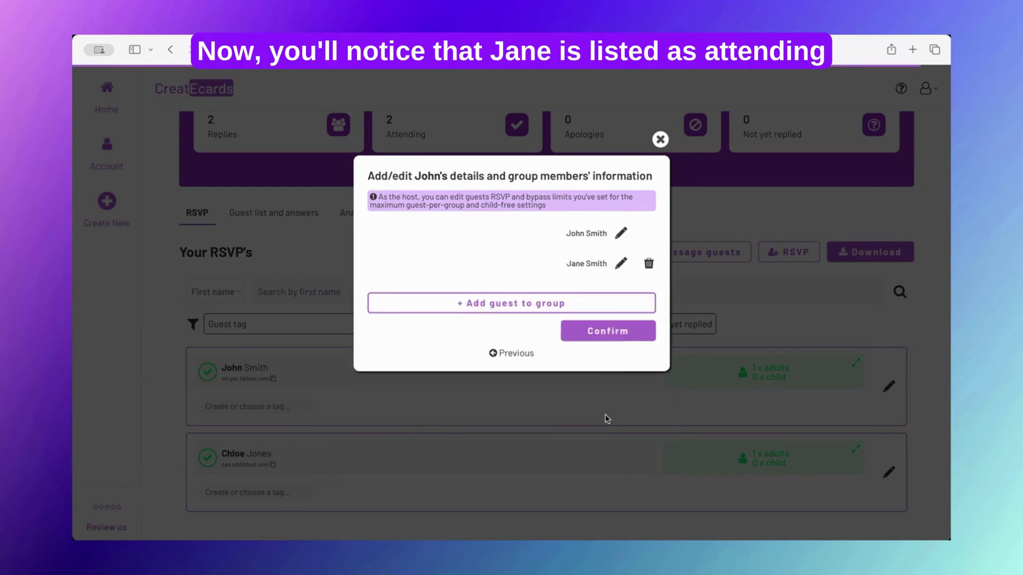
pyautogui.click(608, 332)
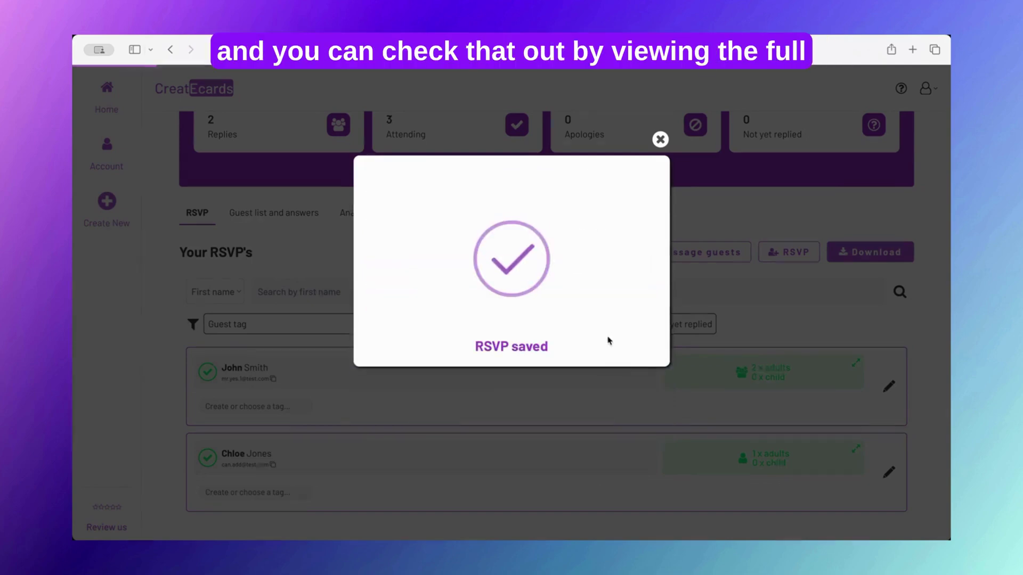
pyautogui.scroll(1, 420, 148)
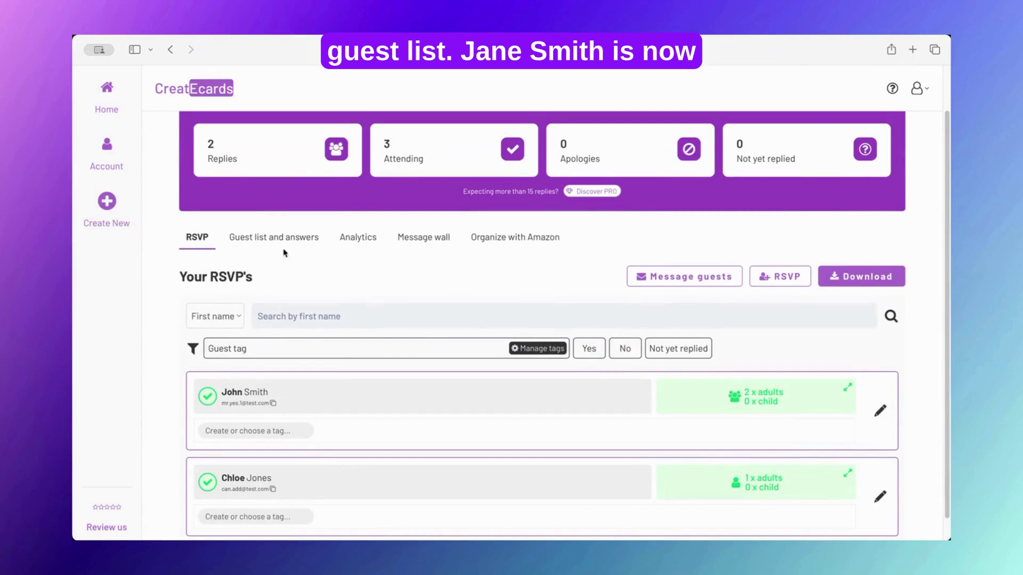
# Step: Check Jane Smith in the Guest list and answers tab, then return to the RSVP list
pyautogui.click(273, 237)
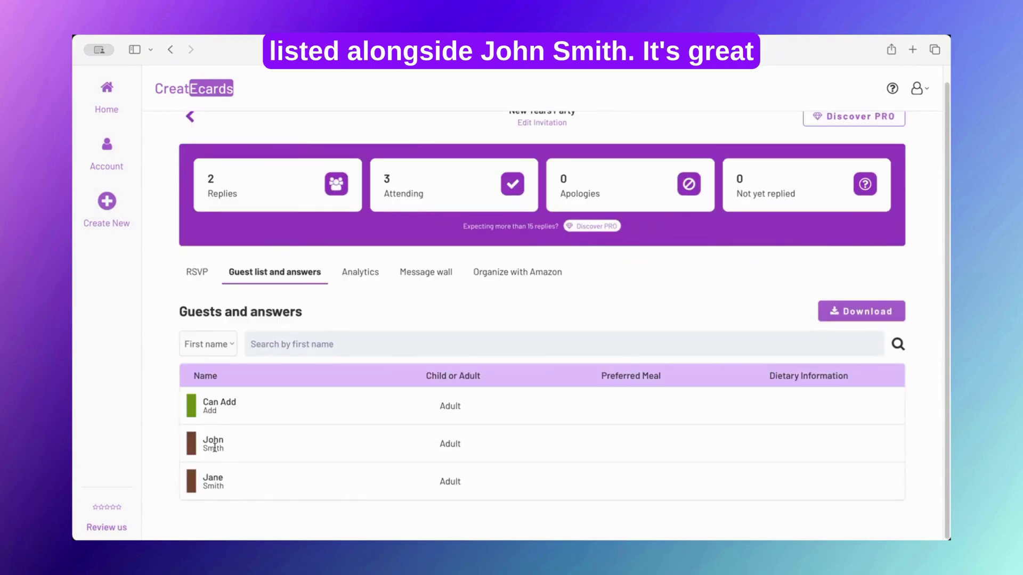
pyautogui.click(197, 272)
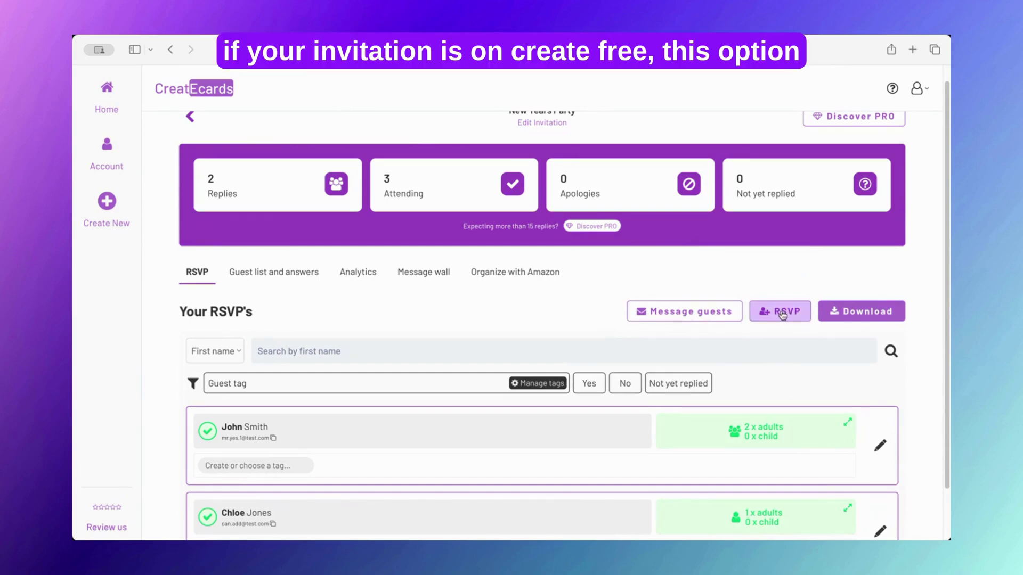
pyautogui.click(782, 313)
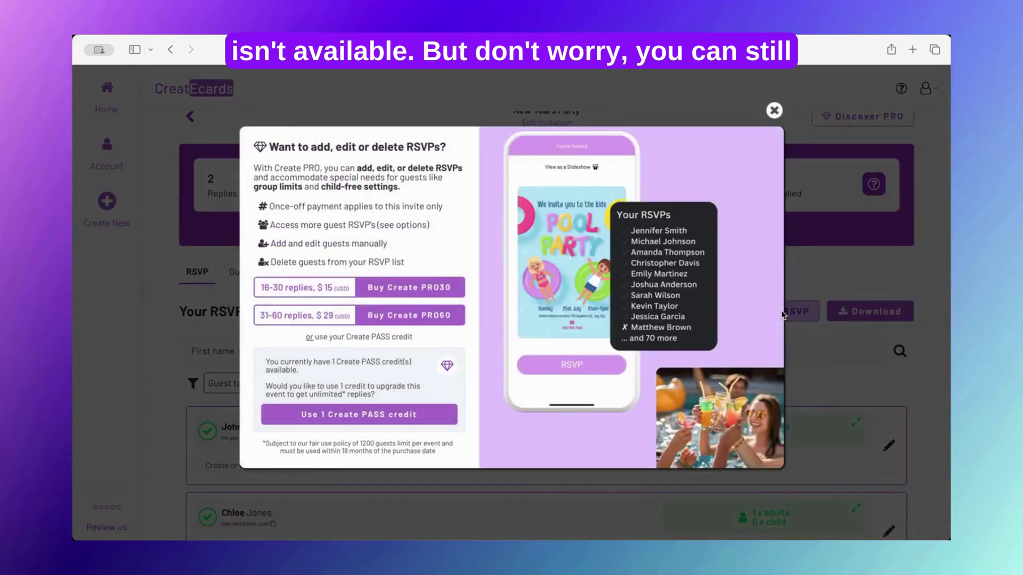
pyautogui.click(773, 111)
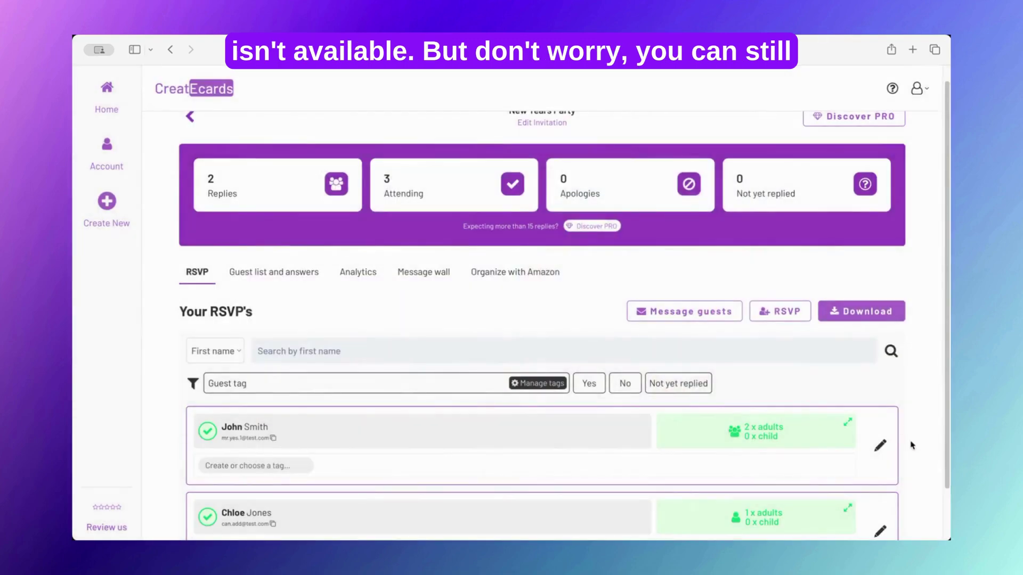